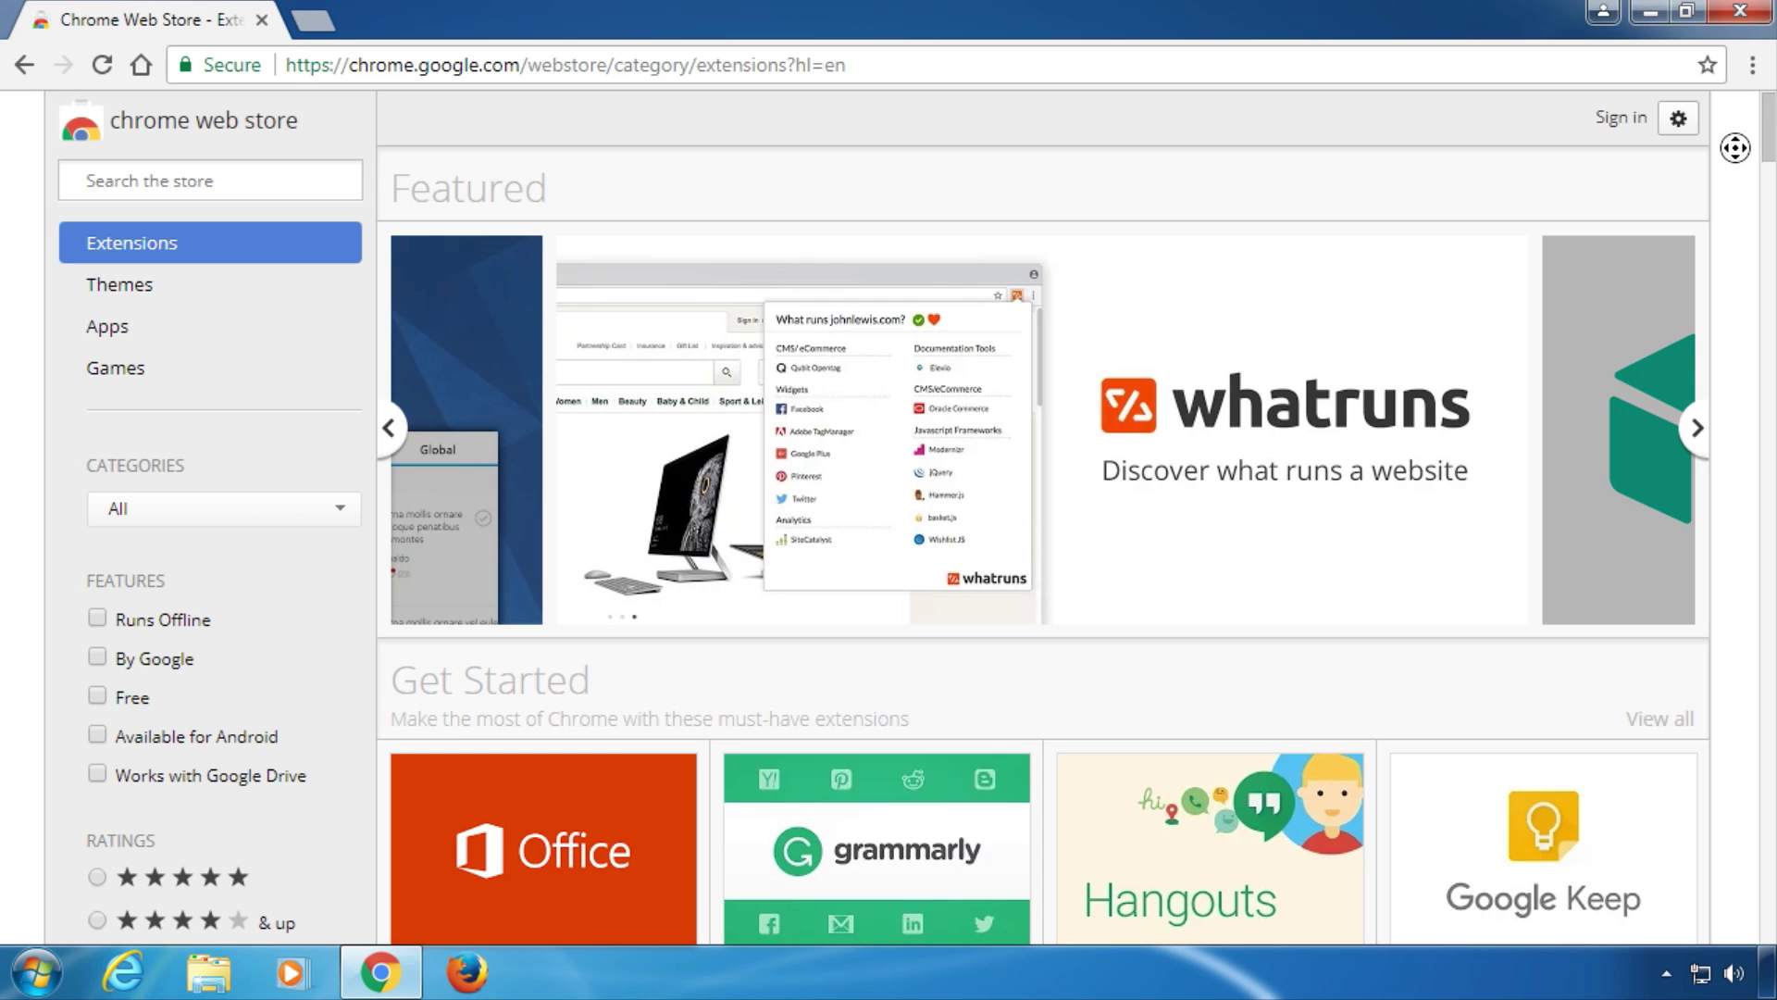
scroll(1736, 149, "down", 2)
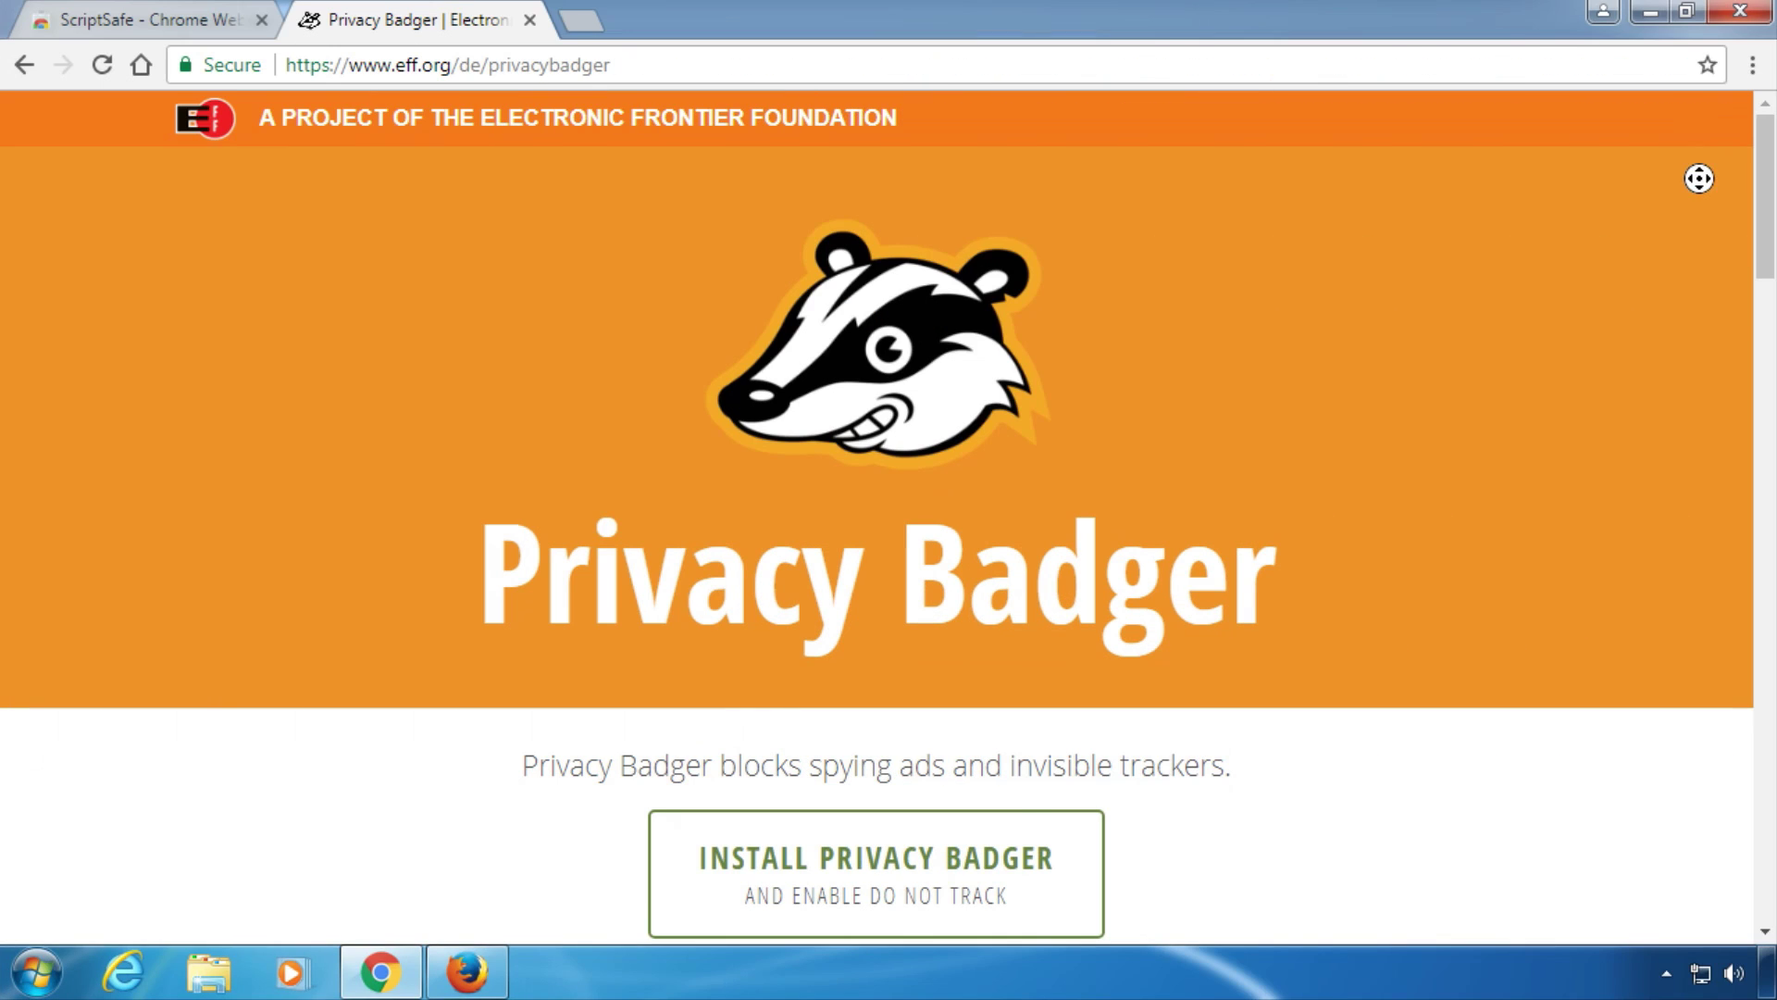
scroll(1696, 187, "down", 2)
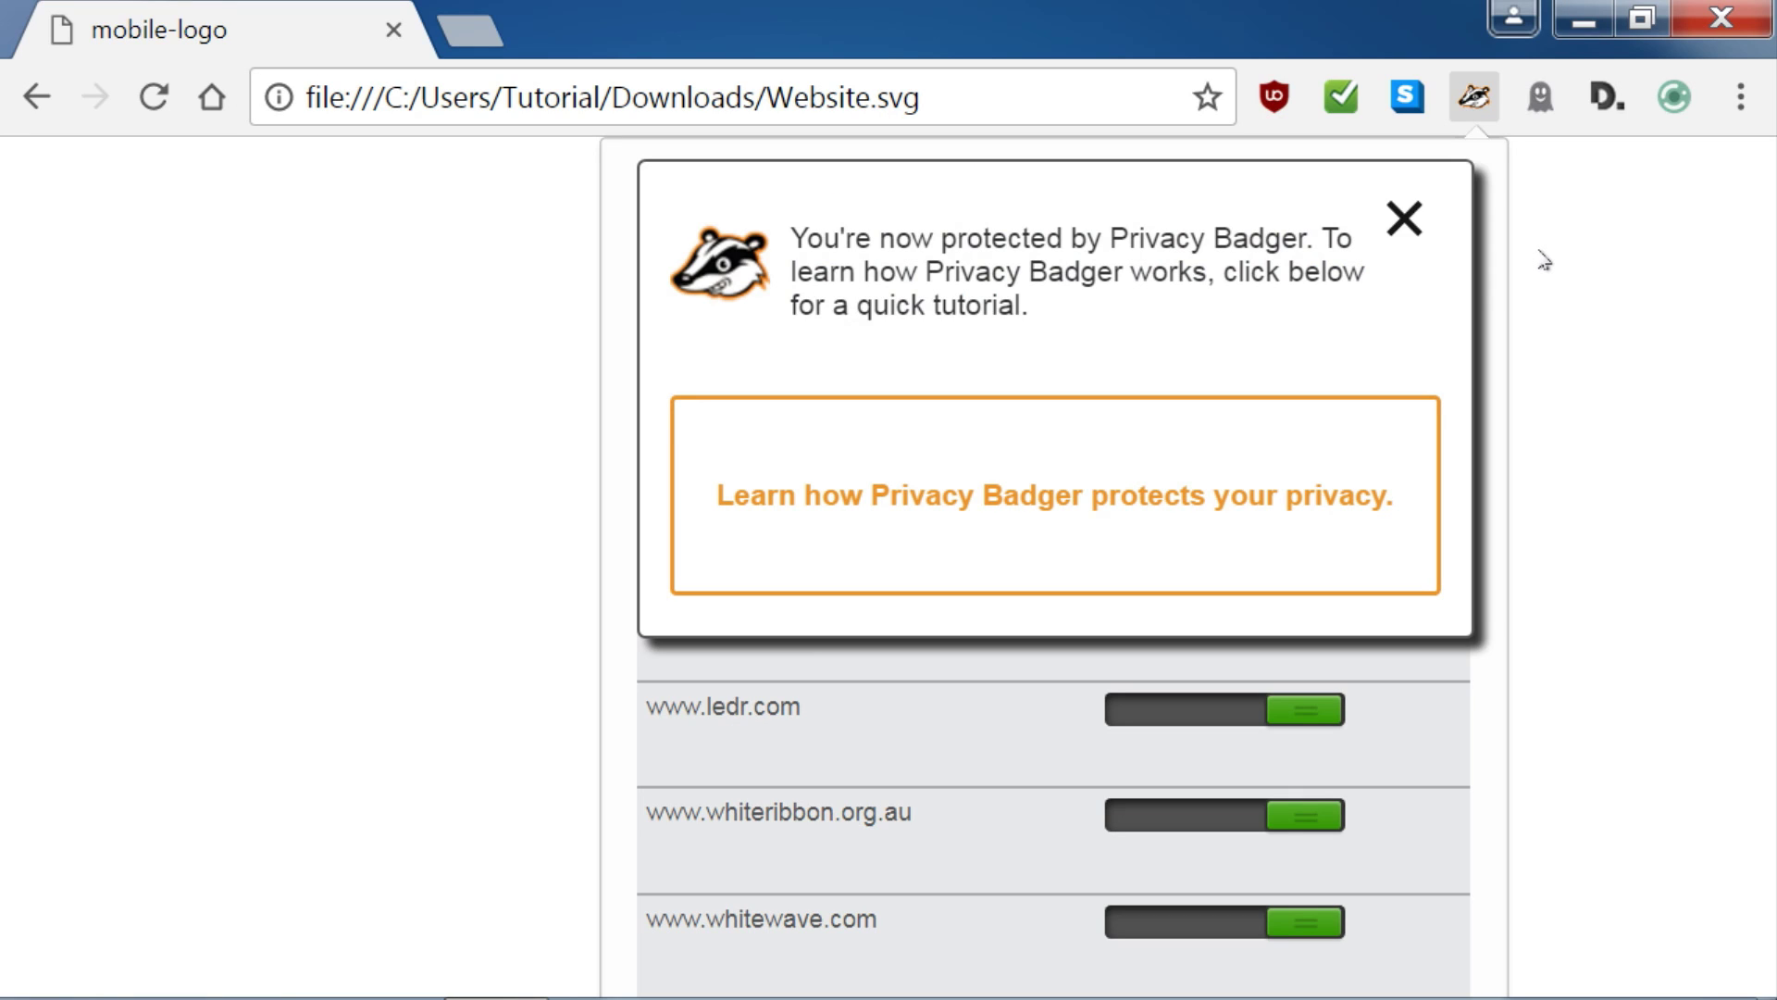
Dismiss Privacy Badger's tutorial overlay so the HTTPS Everywhere panel can be reached.
left_click(1405, 220)
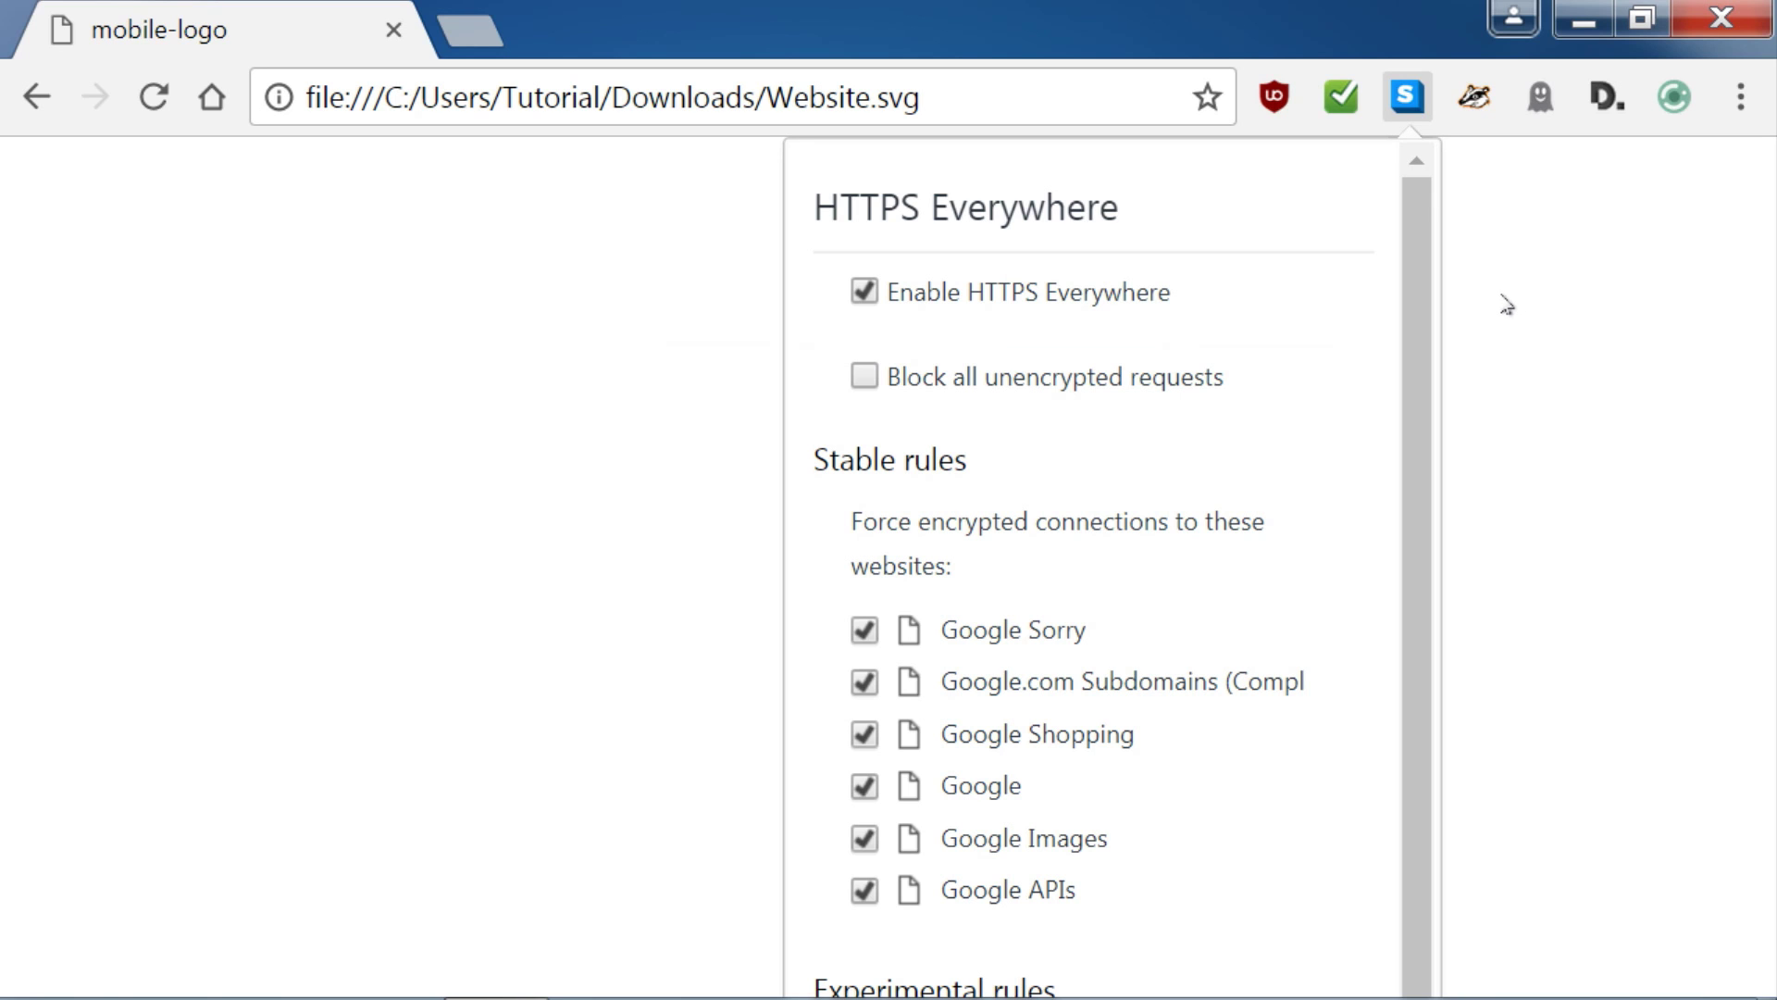
left_click_drag(1418, 290, 1423, 453)
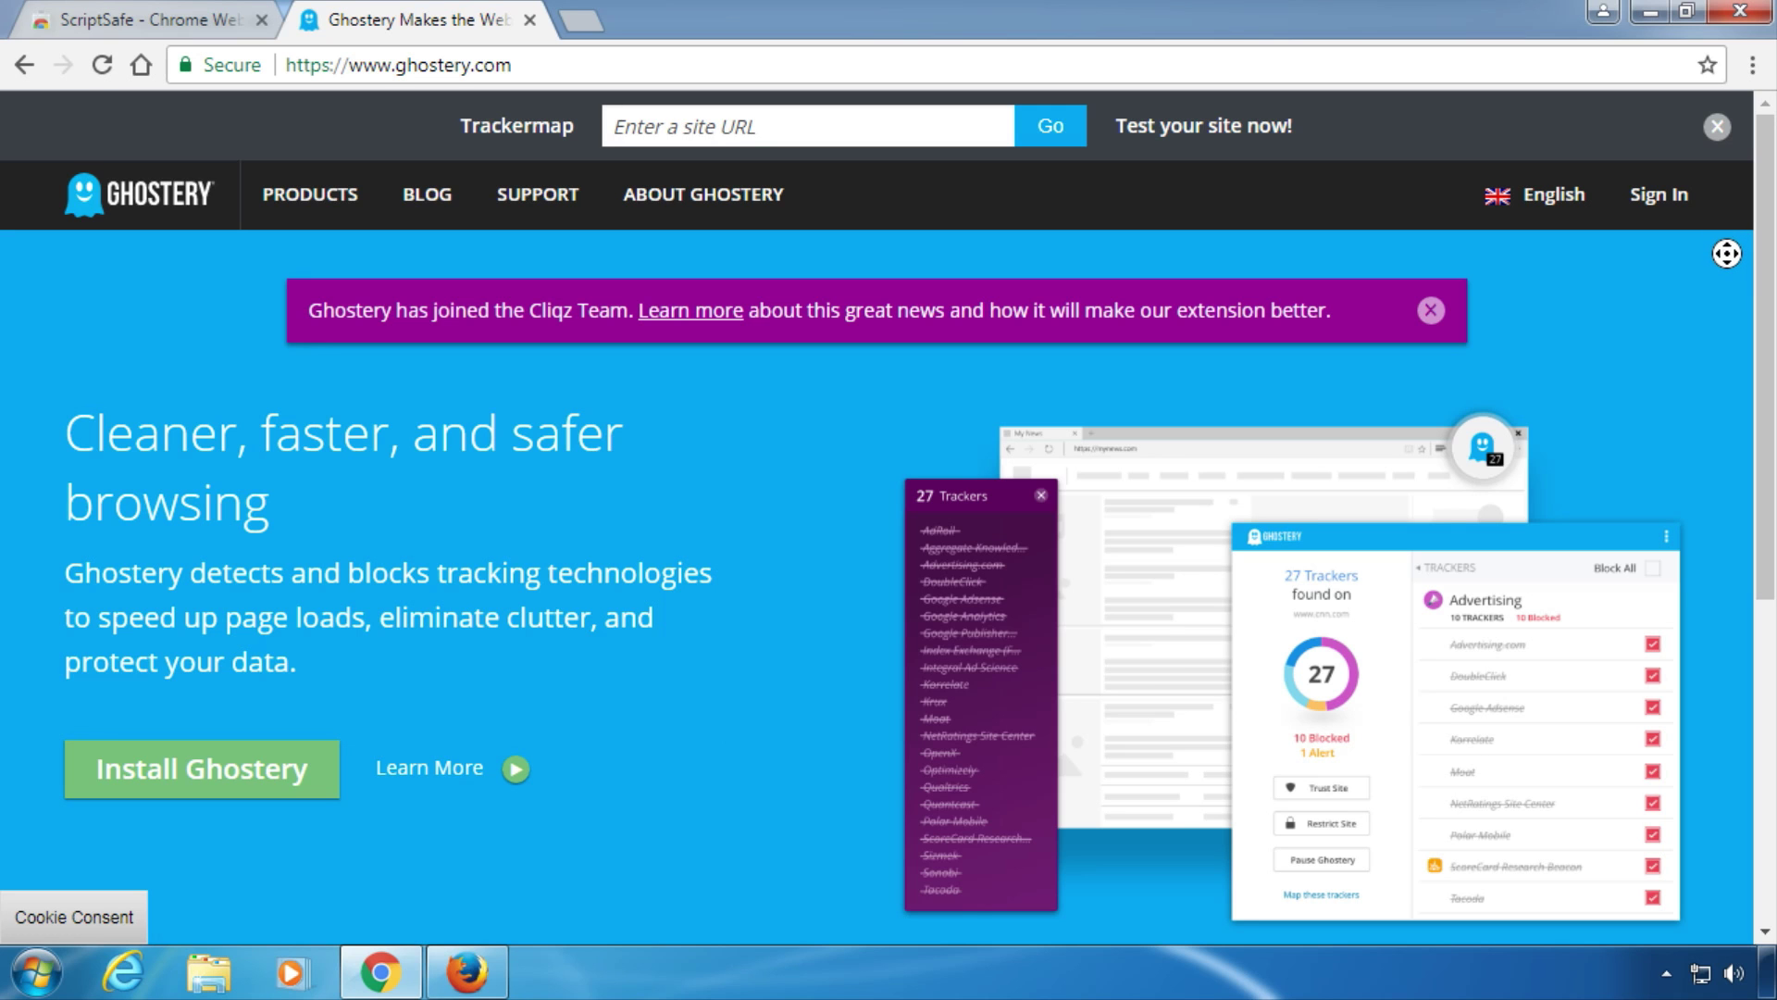
scroll(1731, 263, "down", 2)
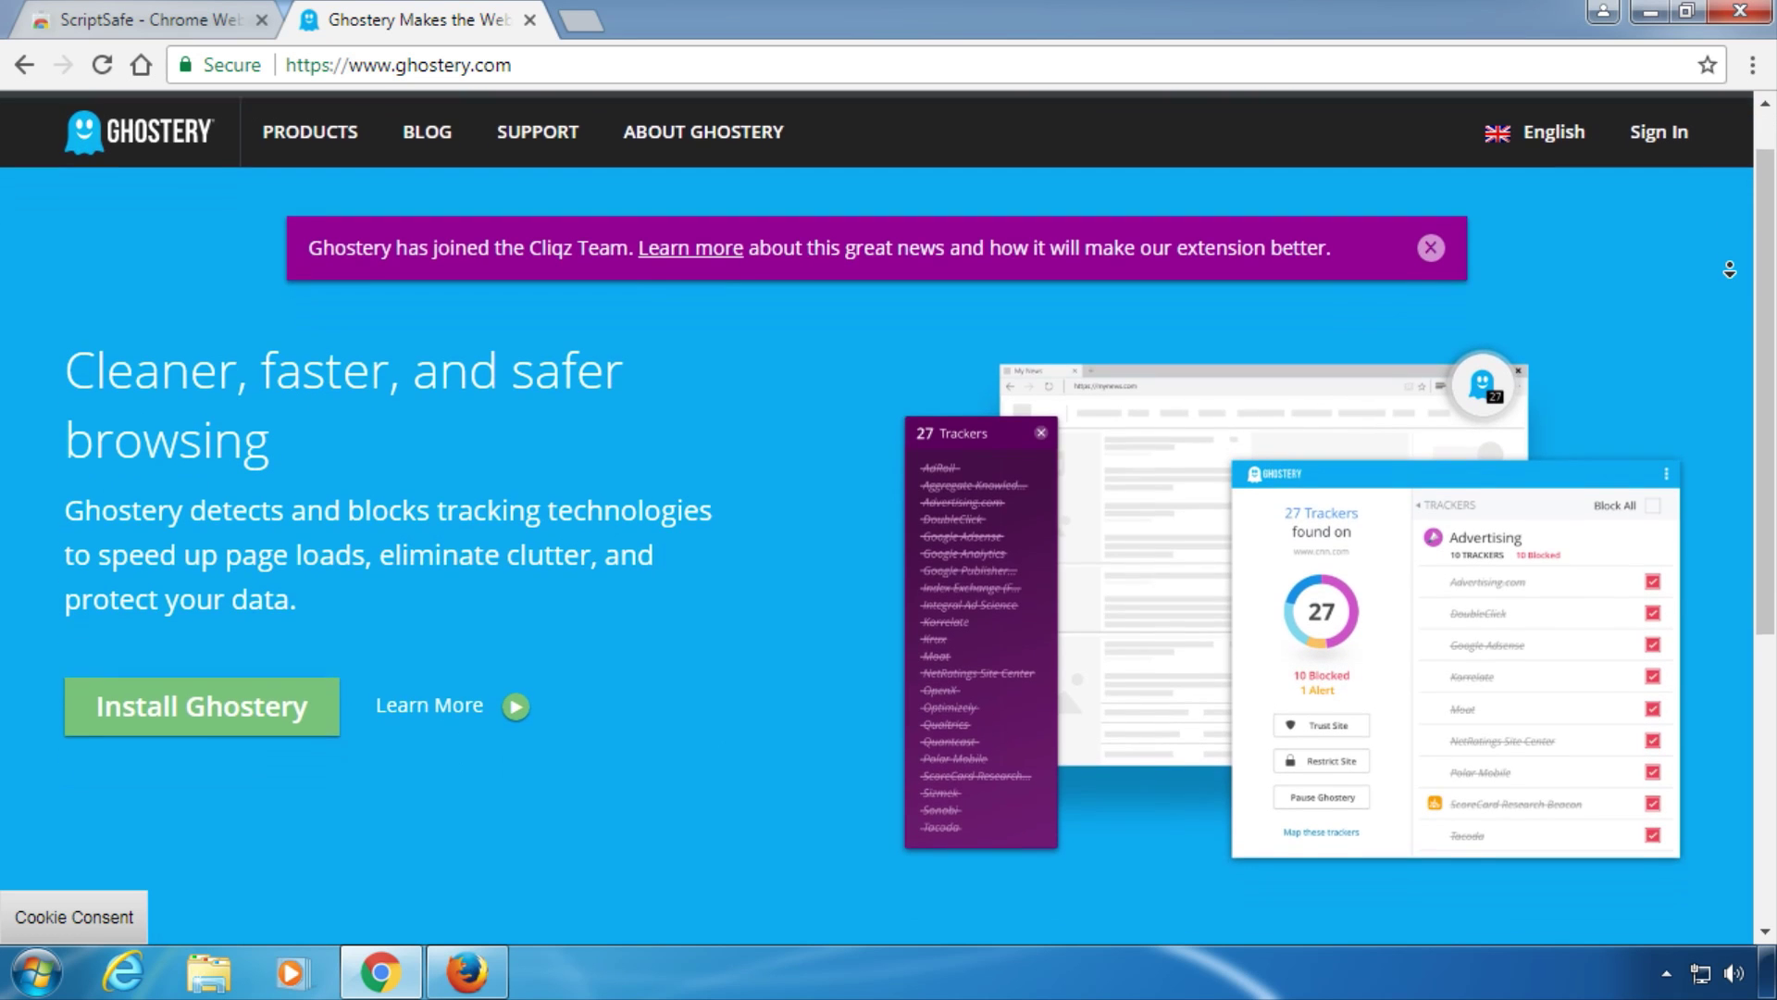
scroll(1731, 270, "down", 1)
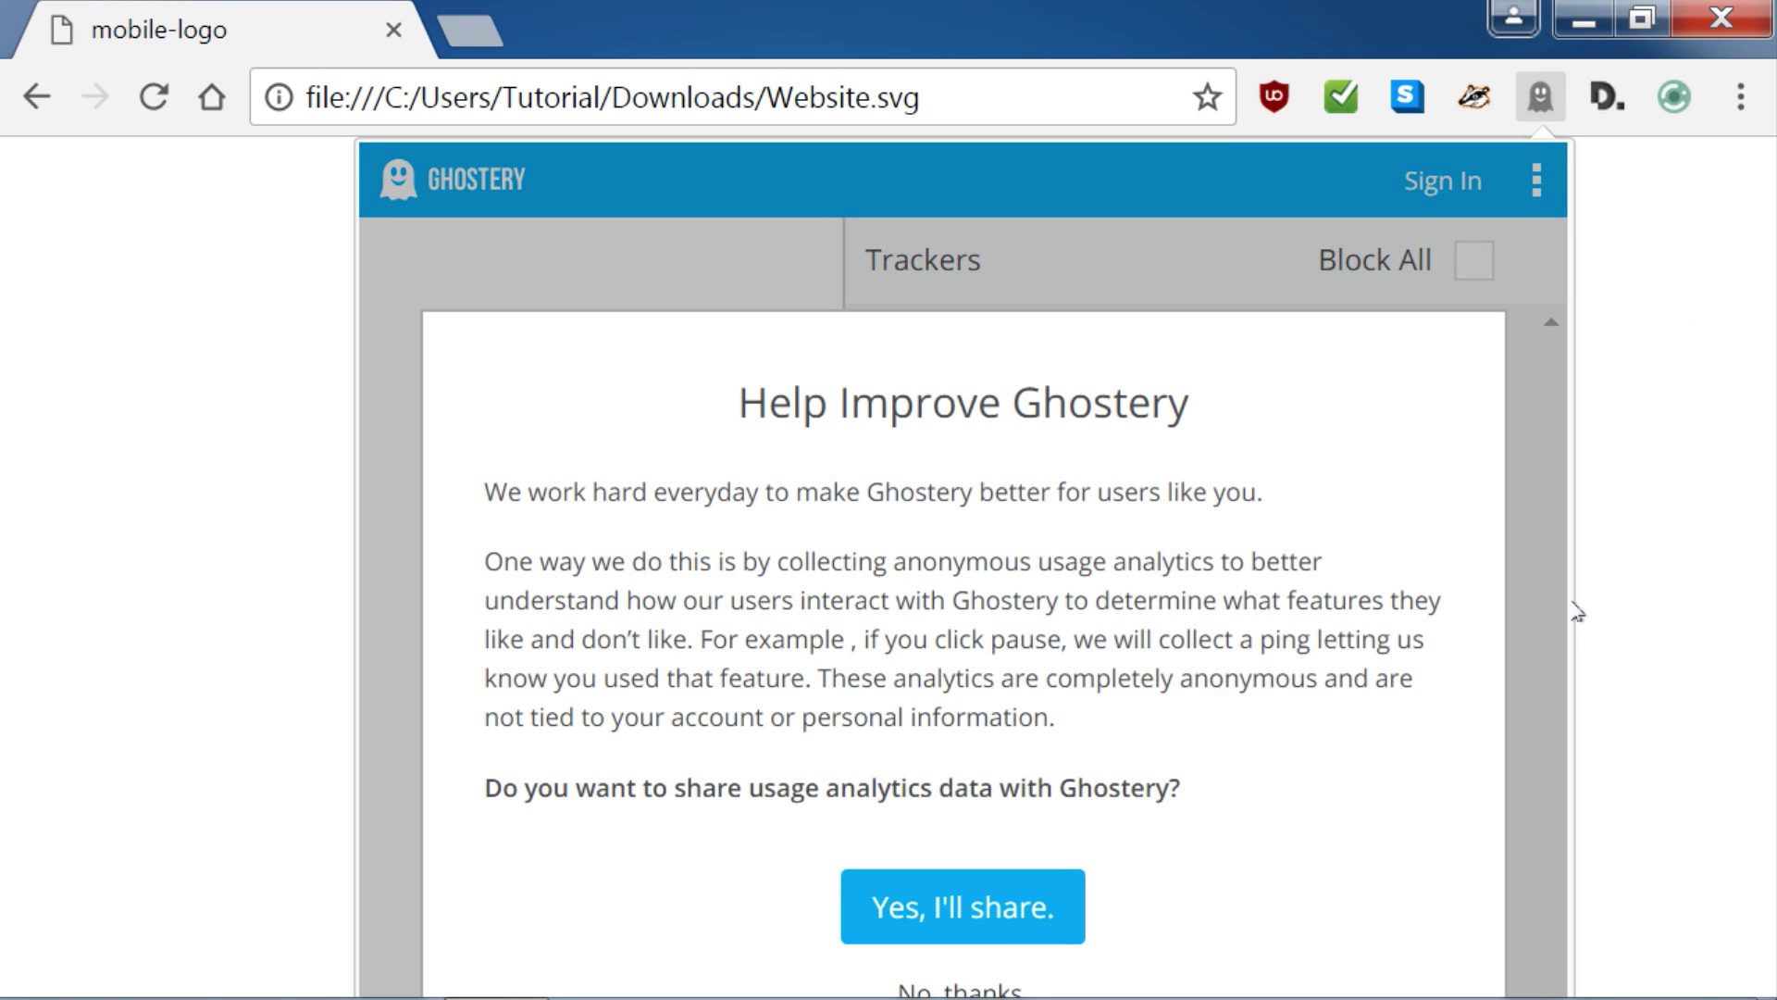
Decline Ghostery's usage analytics and Human Web prompts and skip account creation.
left_click(981, 989)
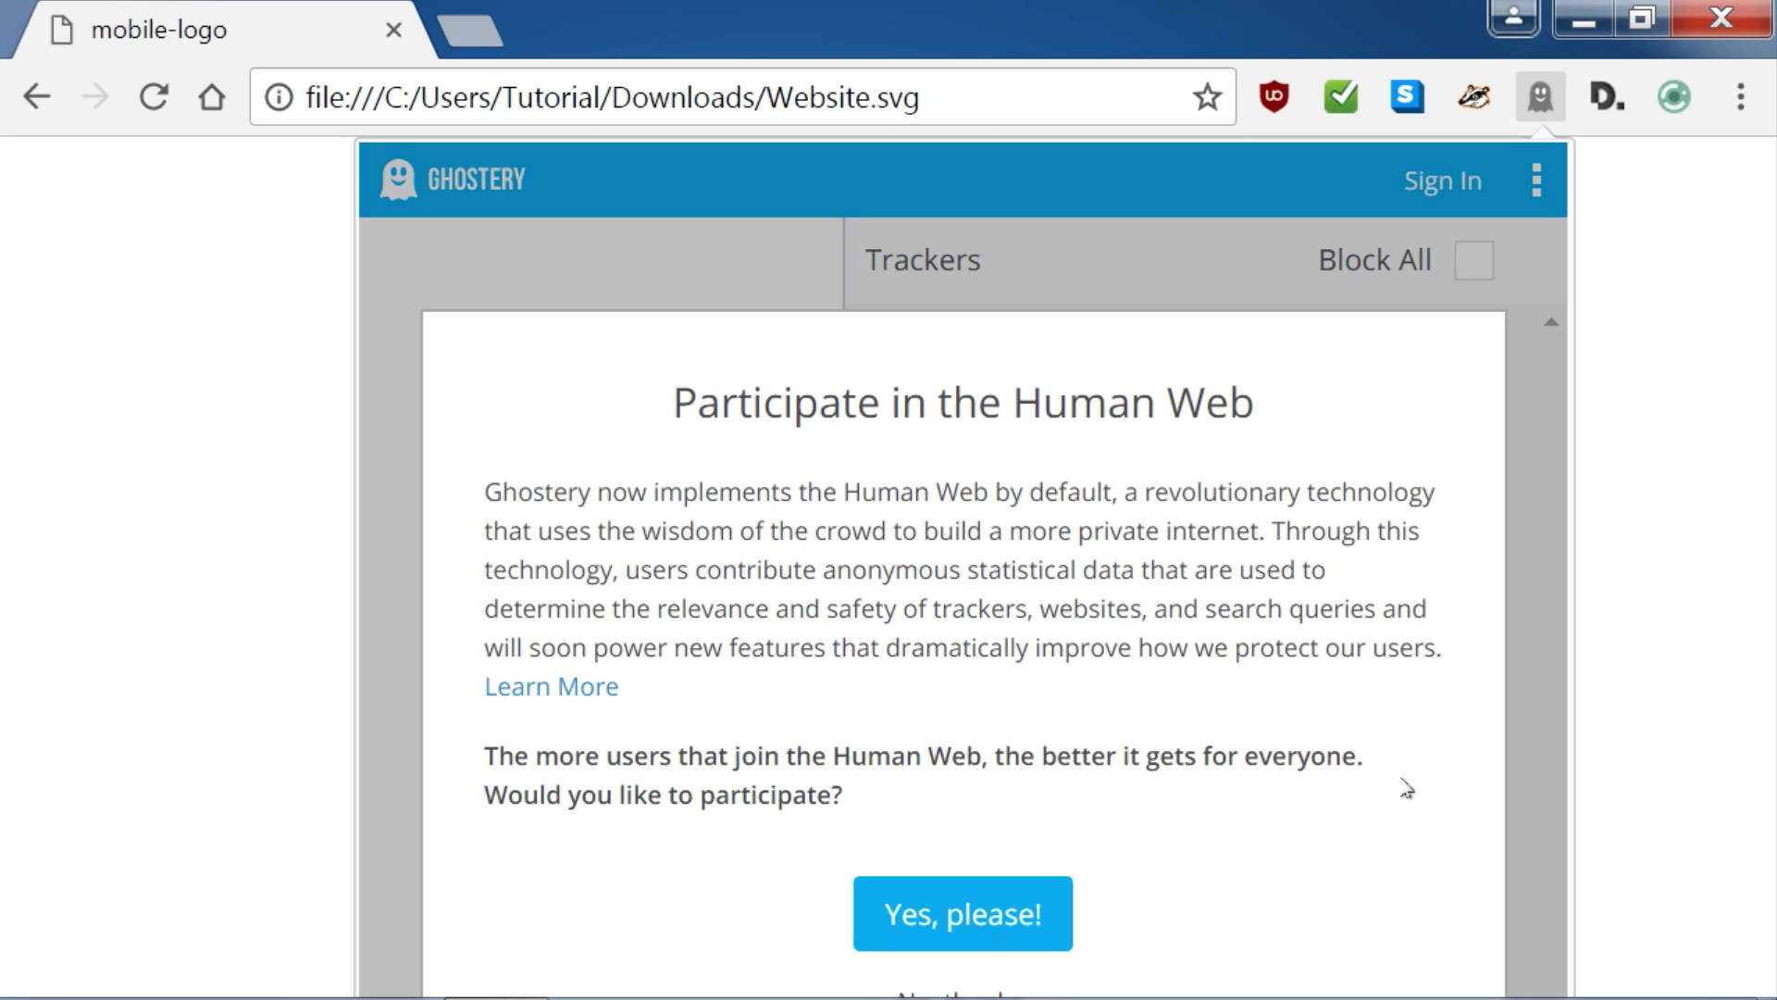
left_click(951, 991)
left_click(1181, 850)
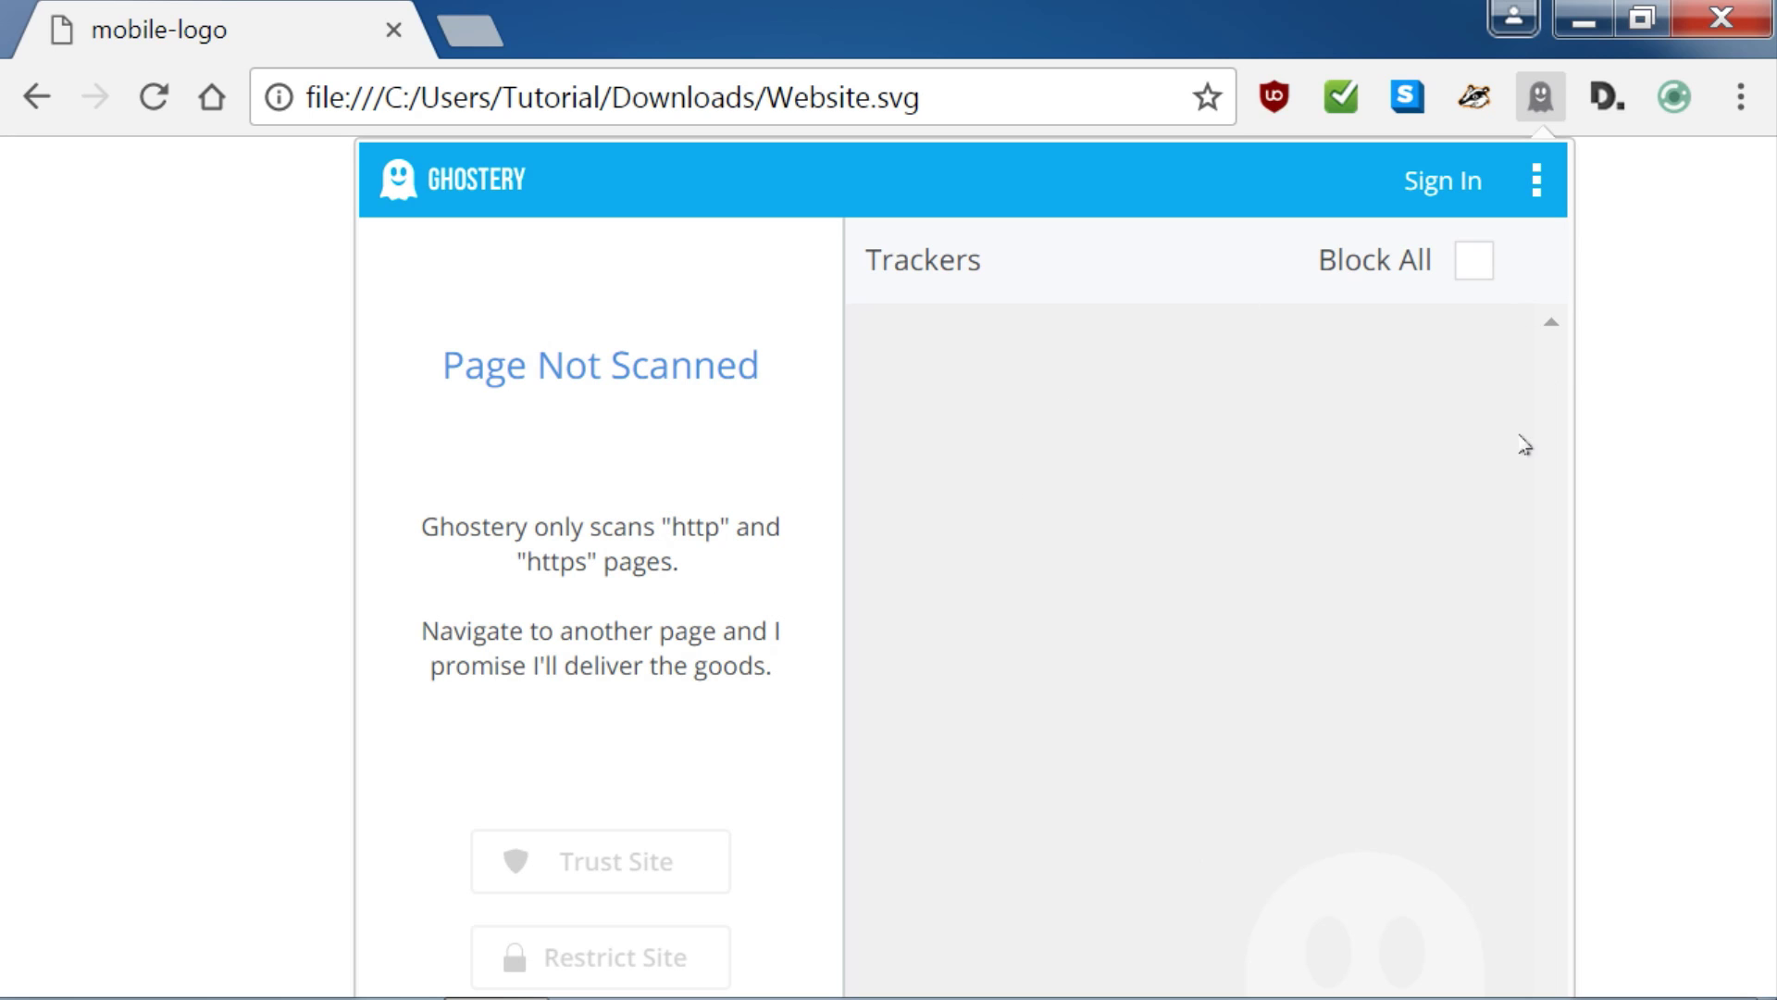
Peek at Ghostery's three-dot options menu and dismiss it again.
left_click(1536, 192)
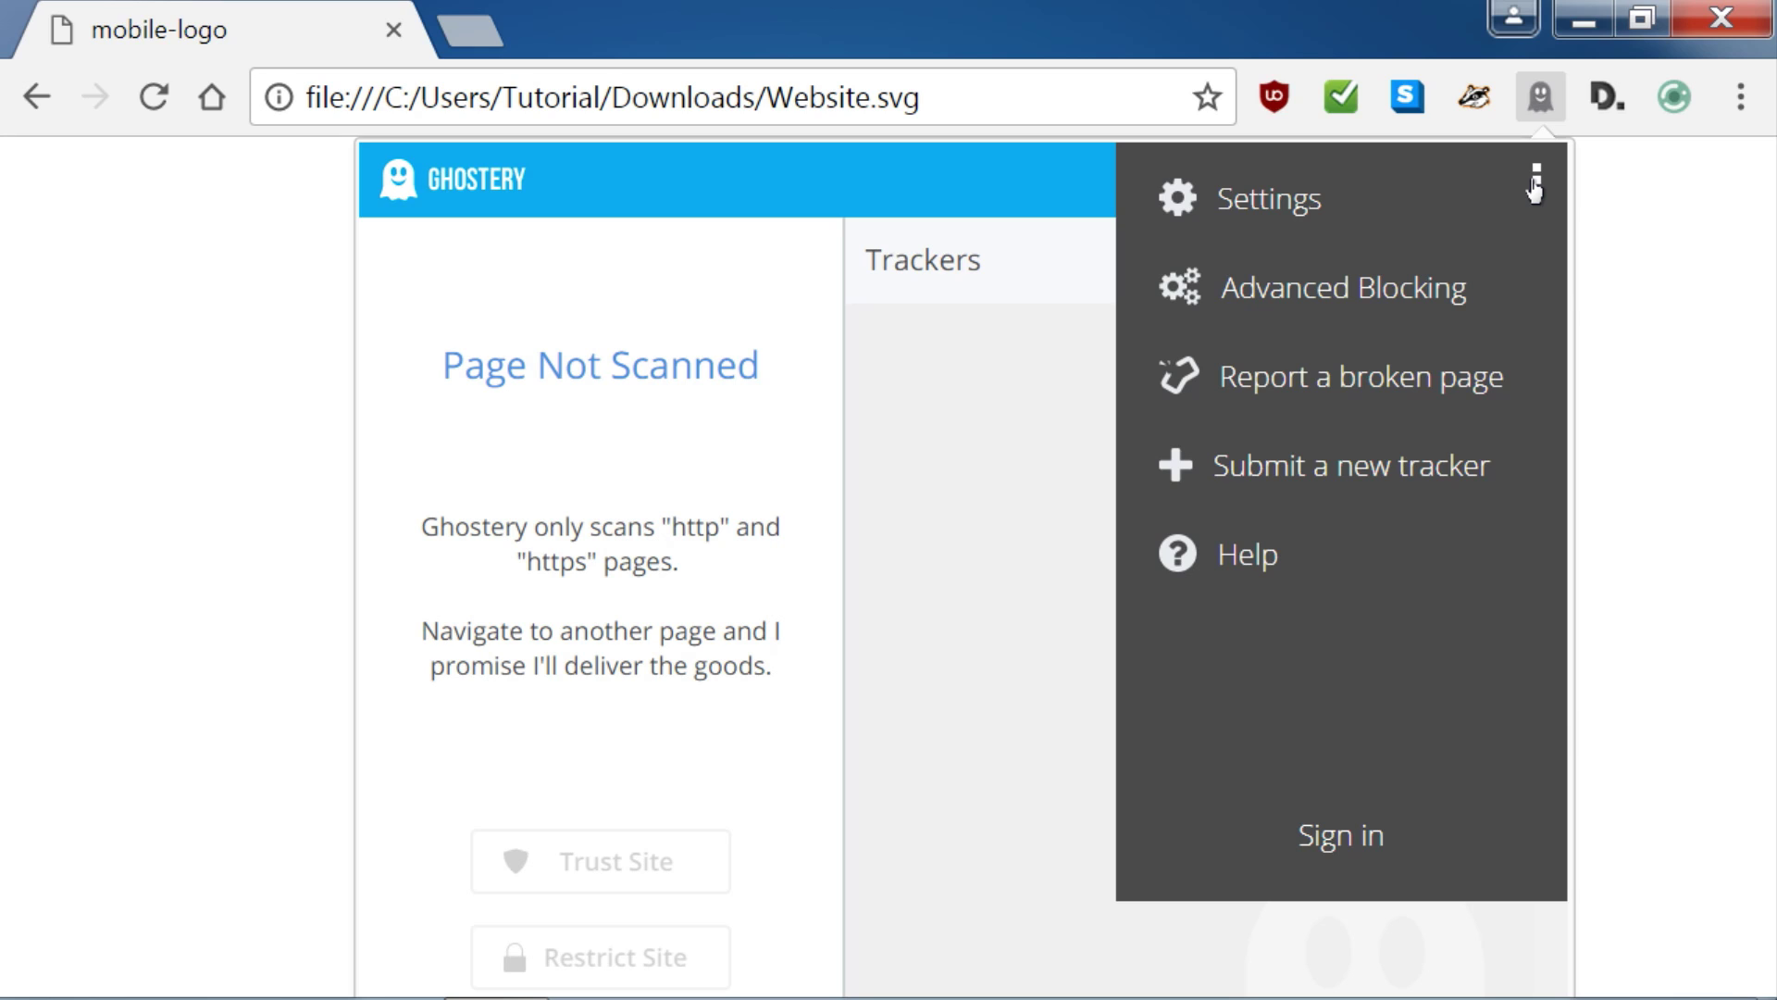
left_click(1536, 189)
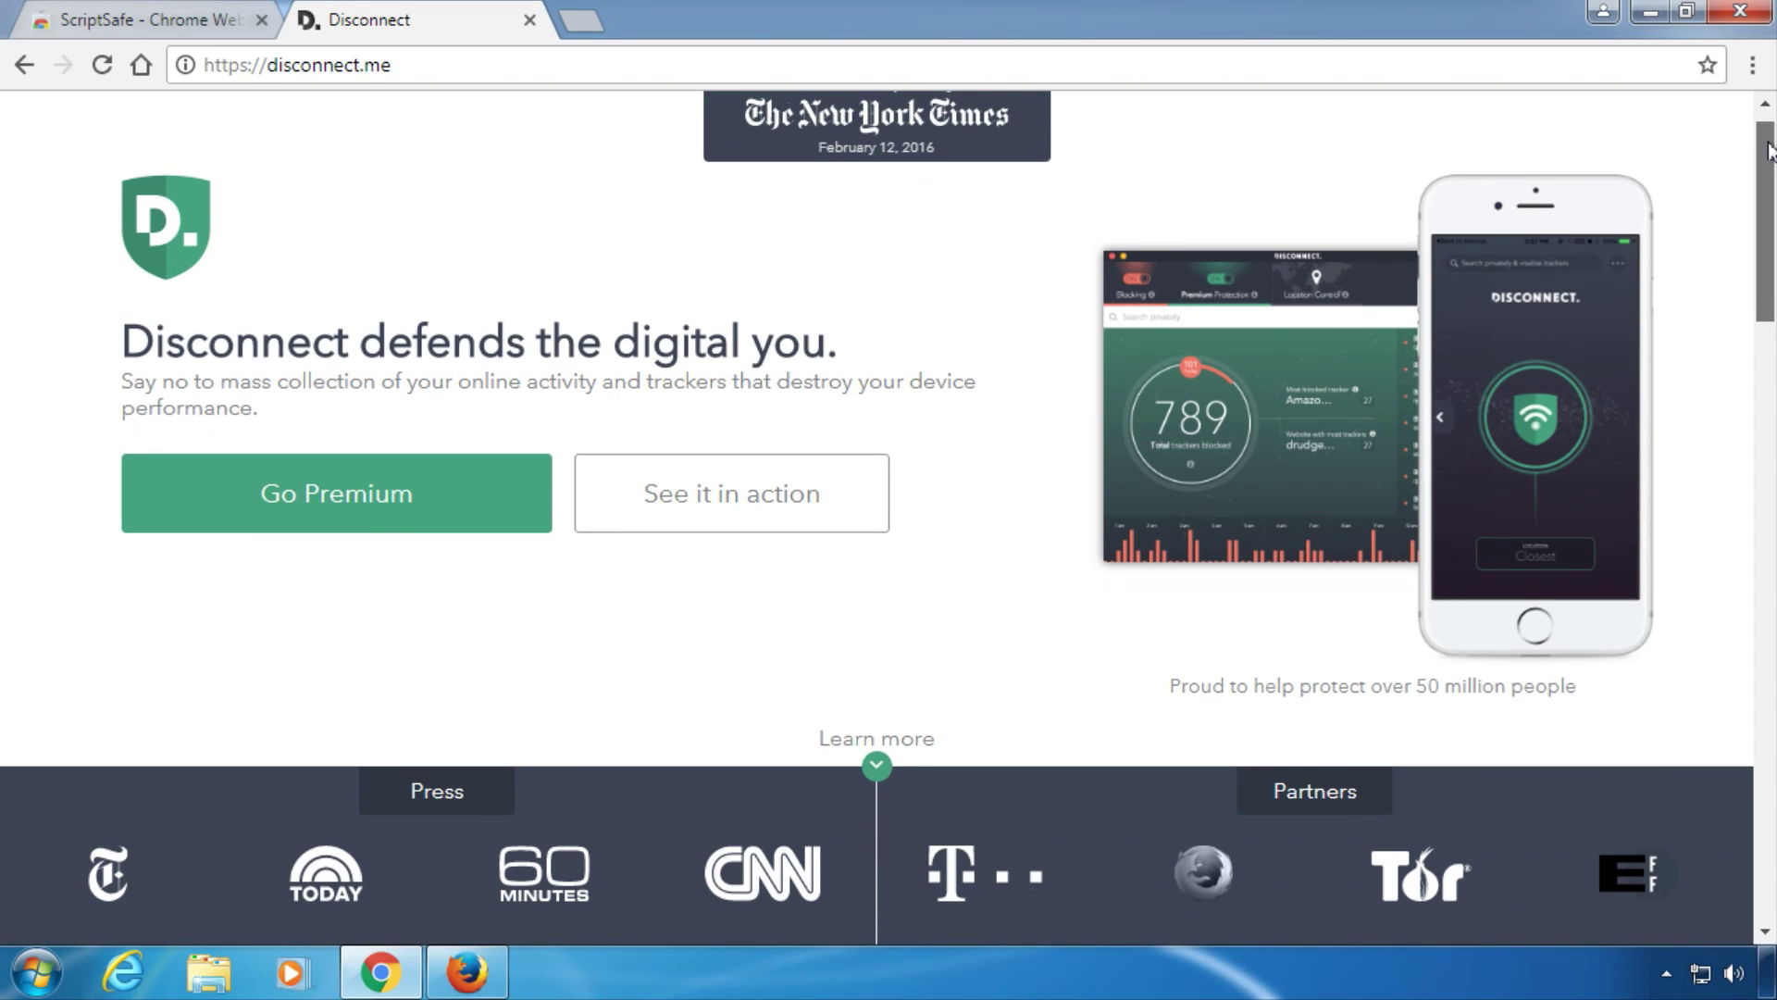
left_click_drag(1772, 151, 1773, 285)
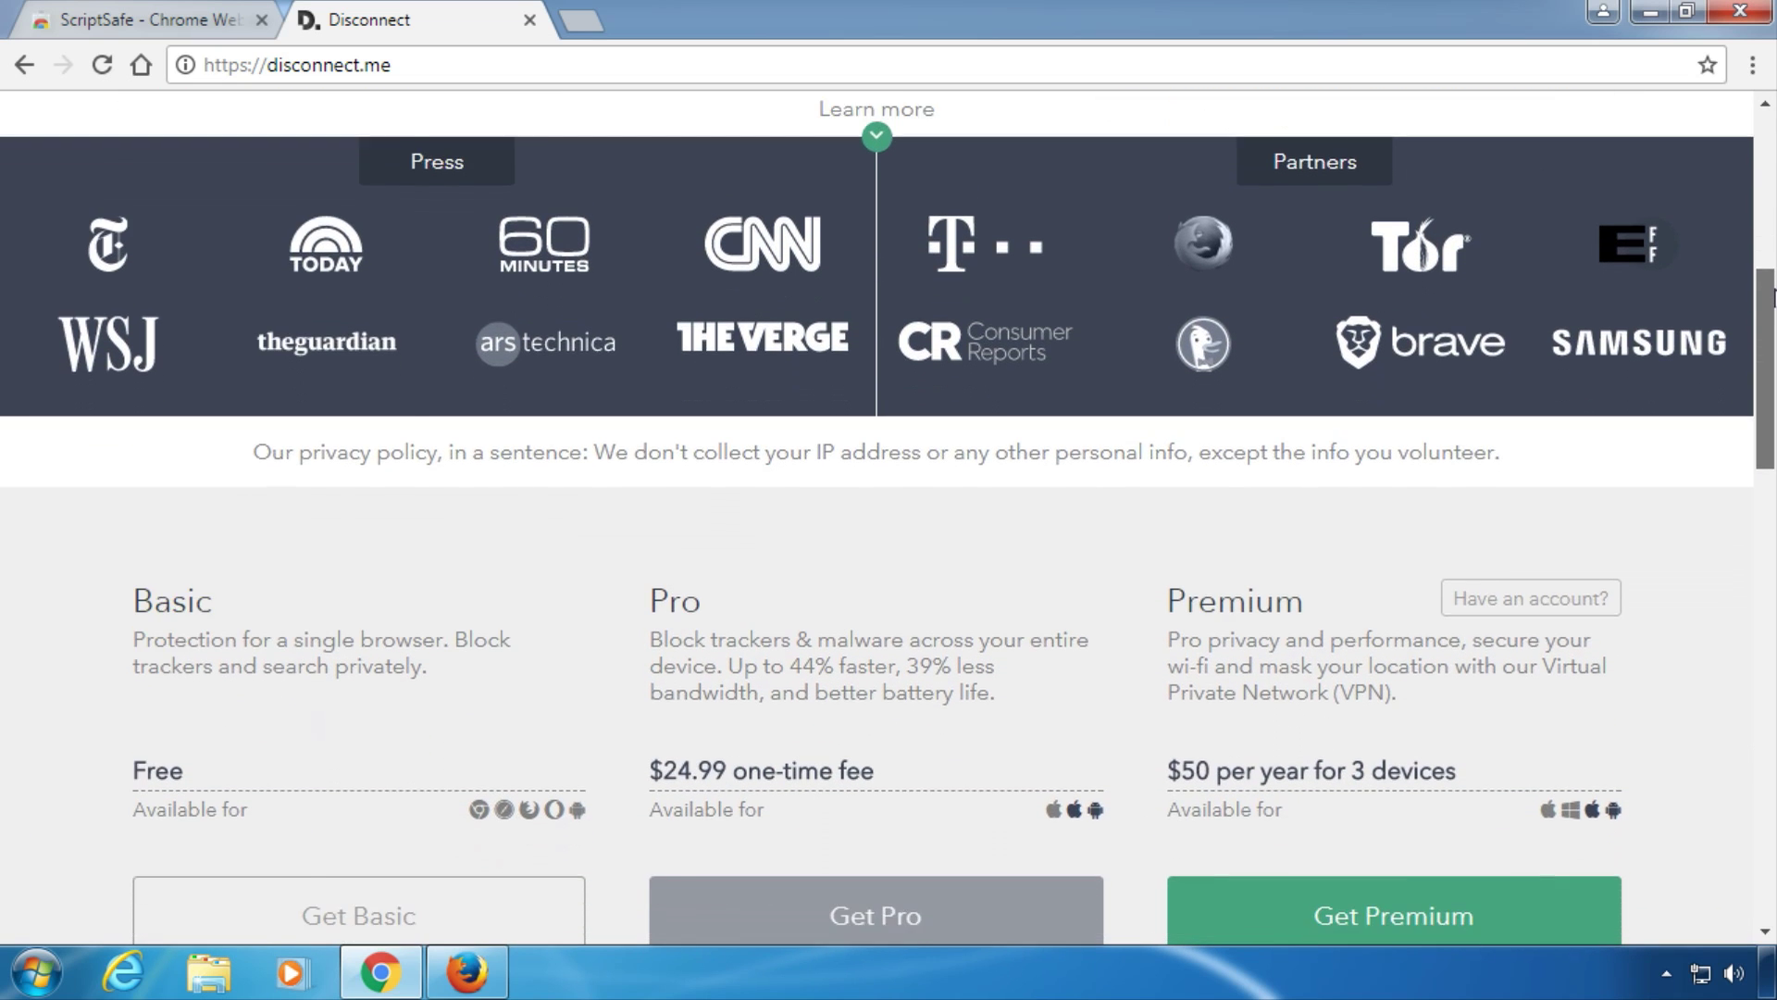
left_click_drag(1772, 284, 1772, 334)
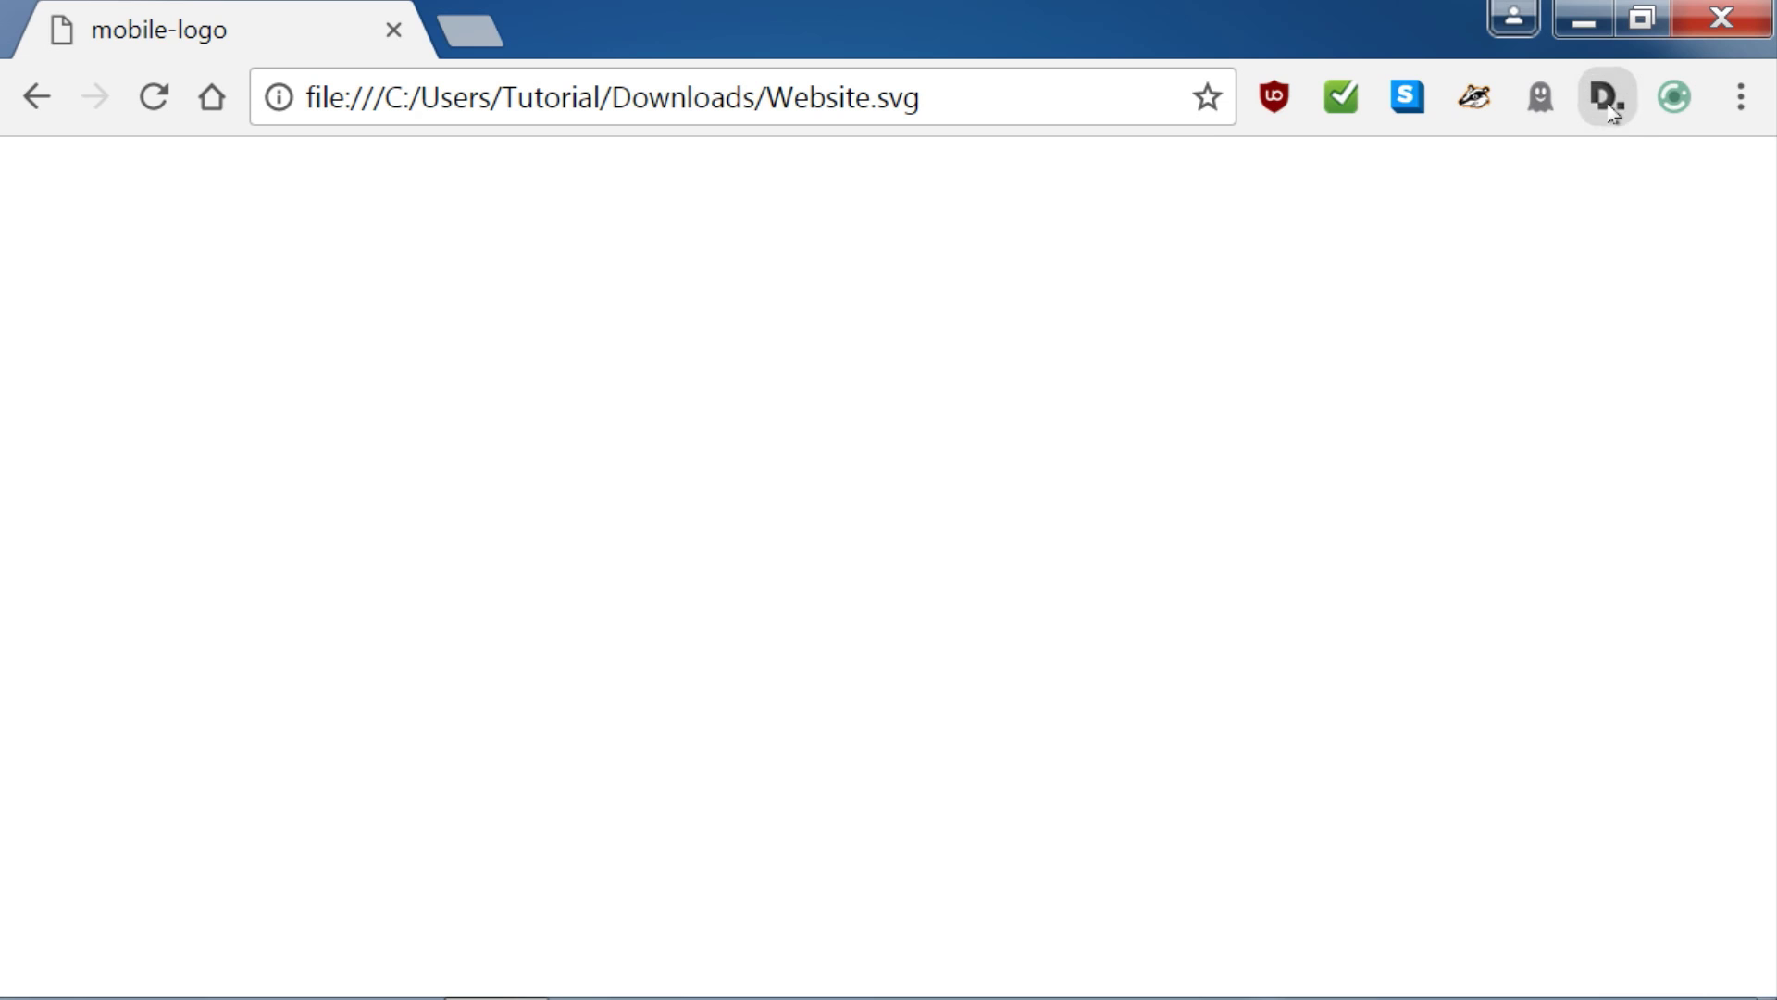
Show the Disconnect panel's request counts with the Advertising category expanded.
left_click(1608, 98)
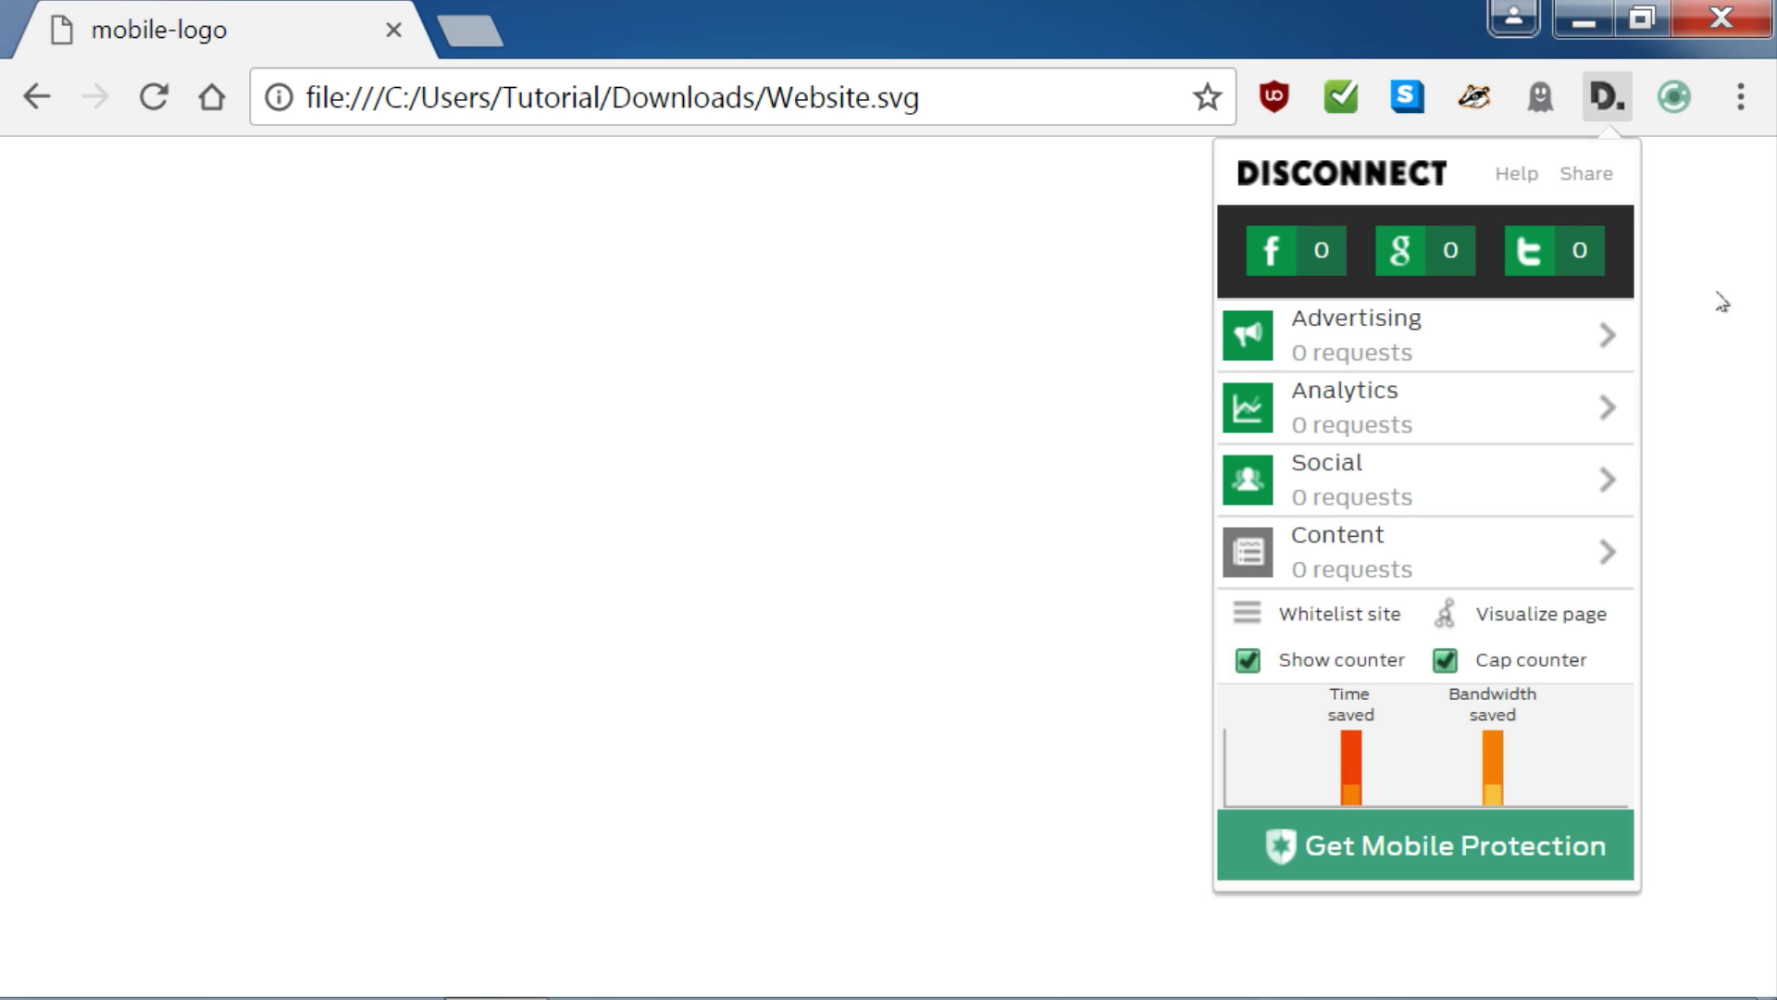
left_click(1537, 336)
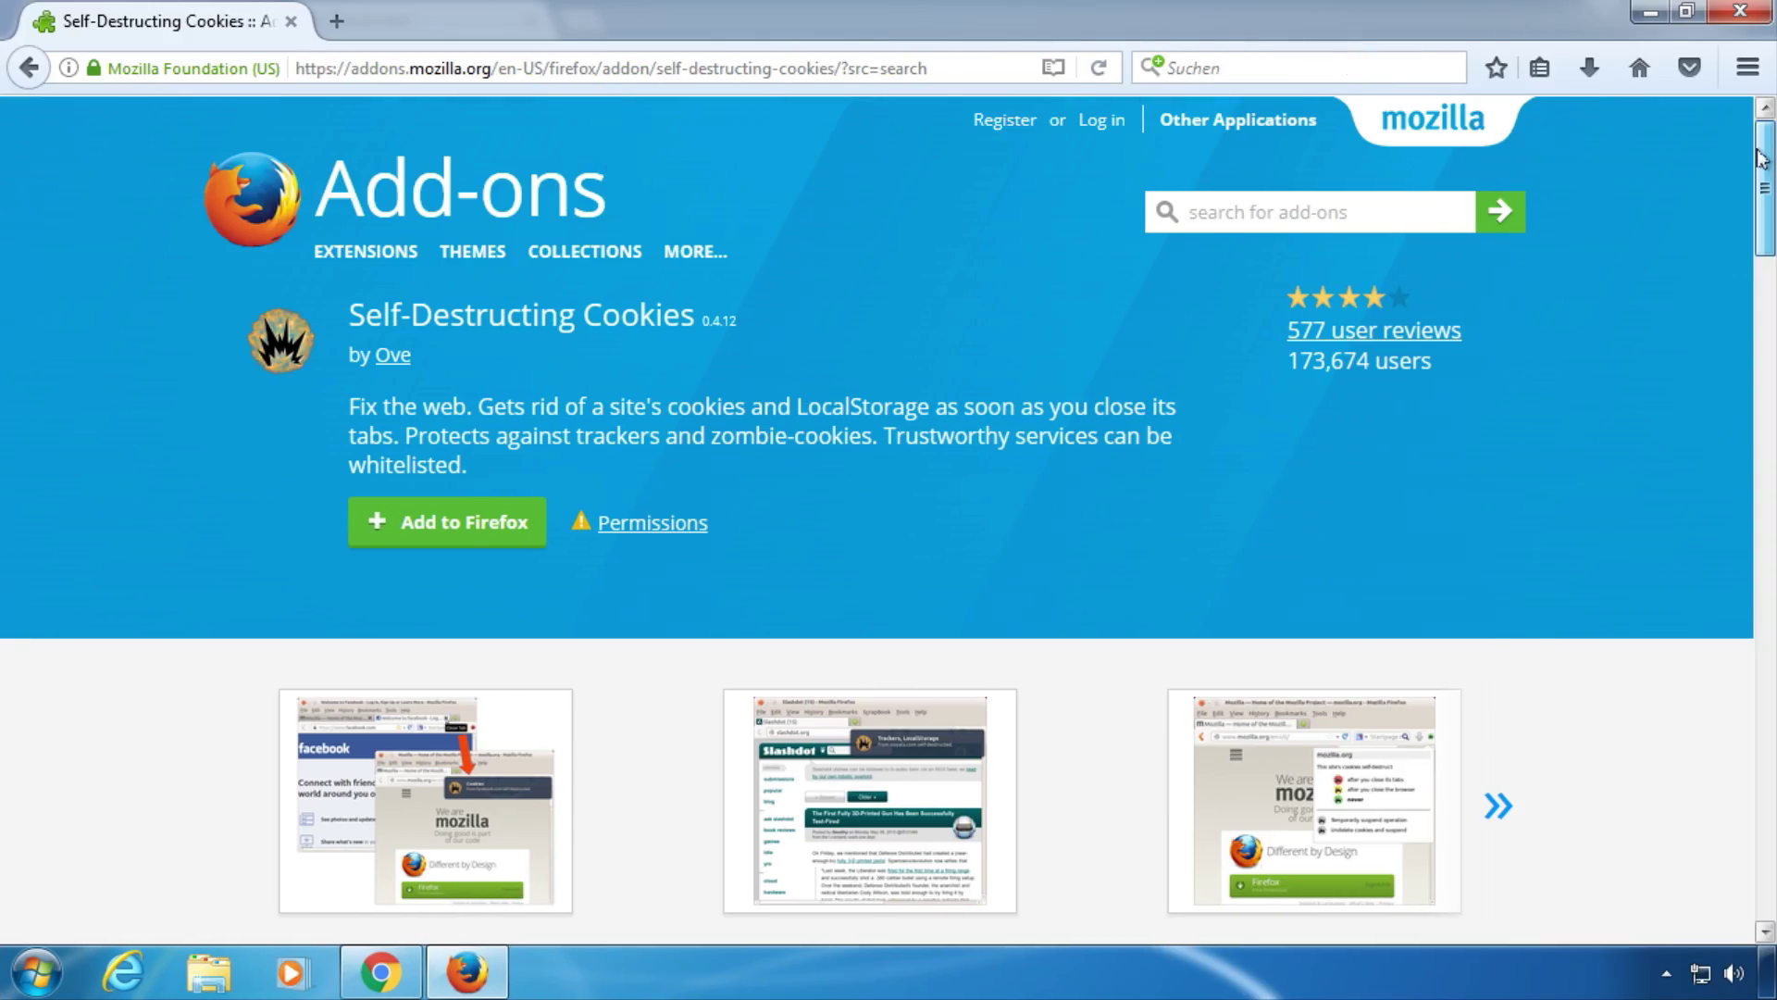
left_click_drag(1760, 167, 1773, 442)
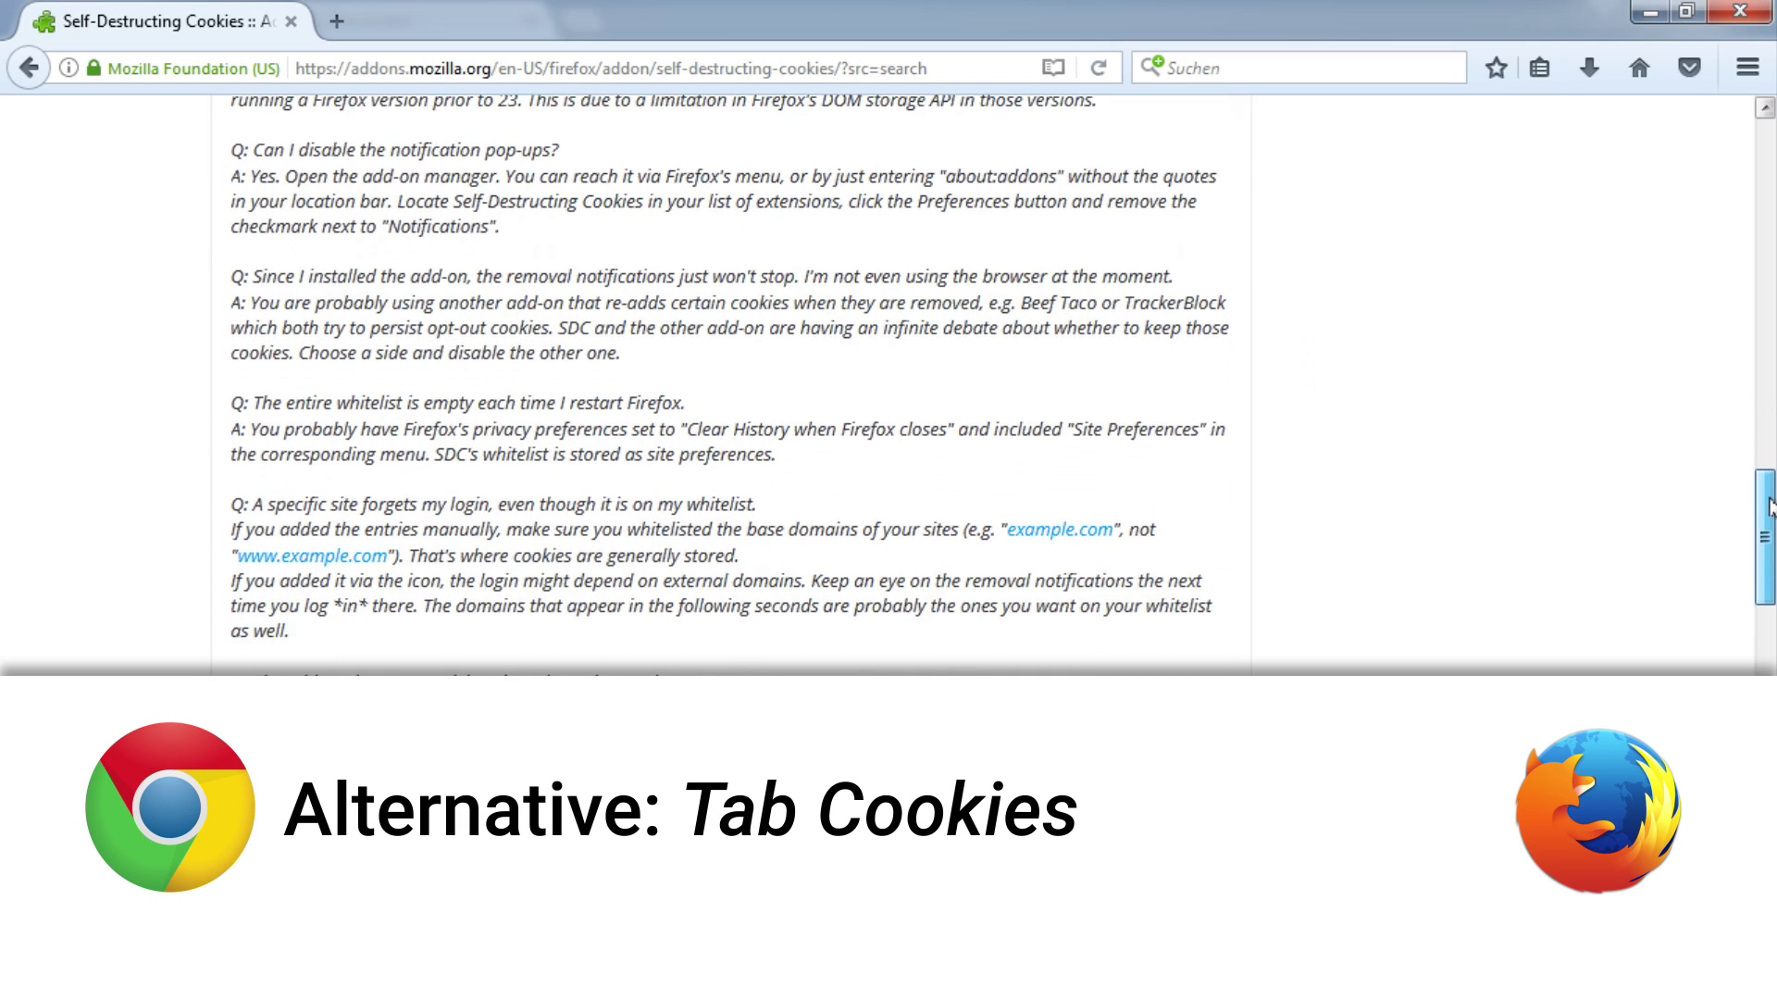
left_click_drag(1772, 508, 1767, 757)
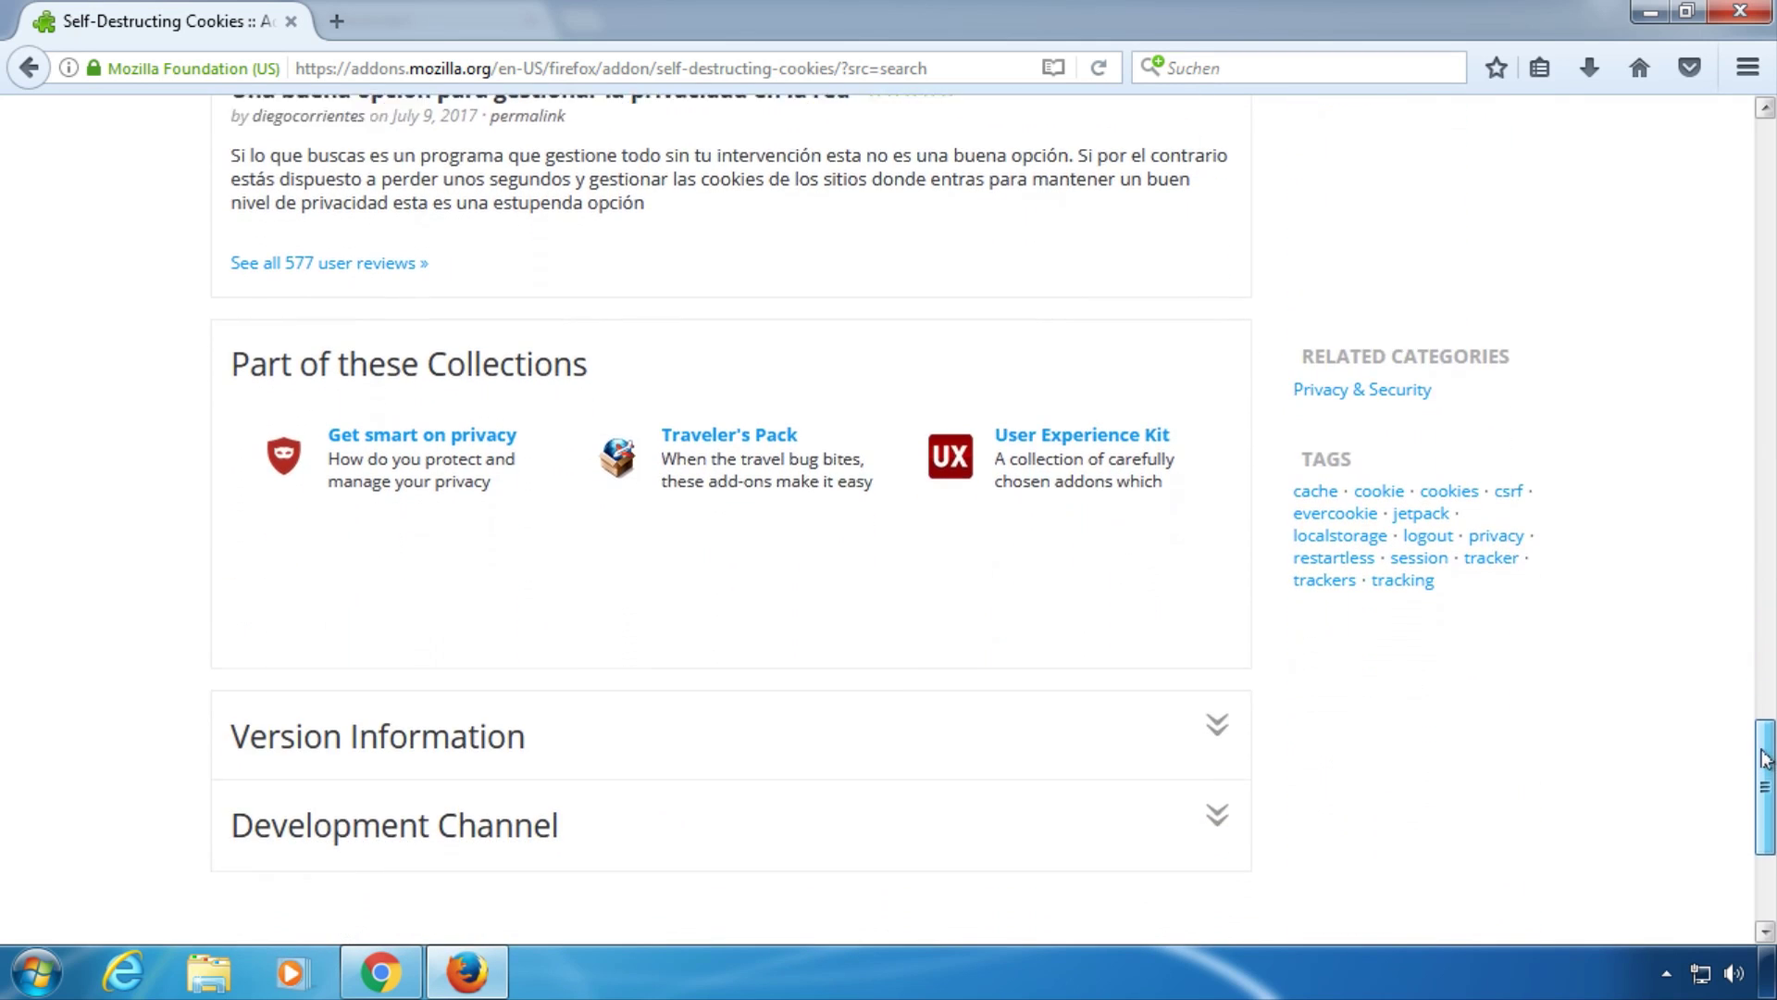